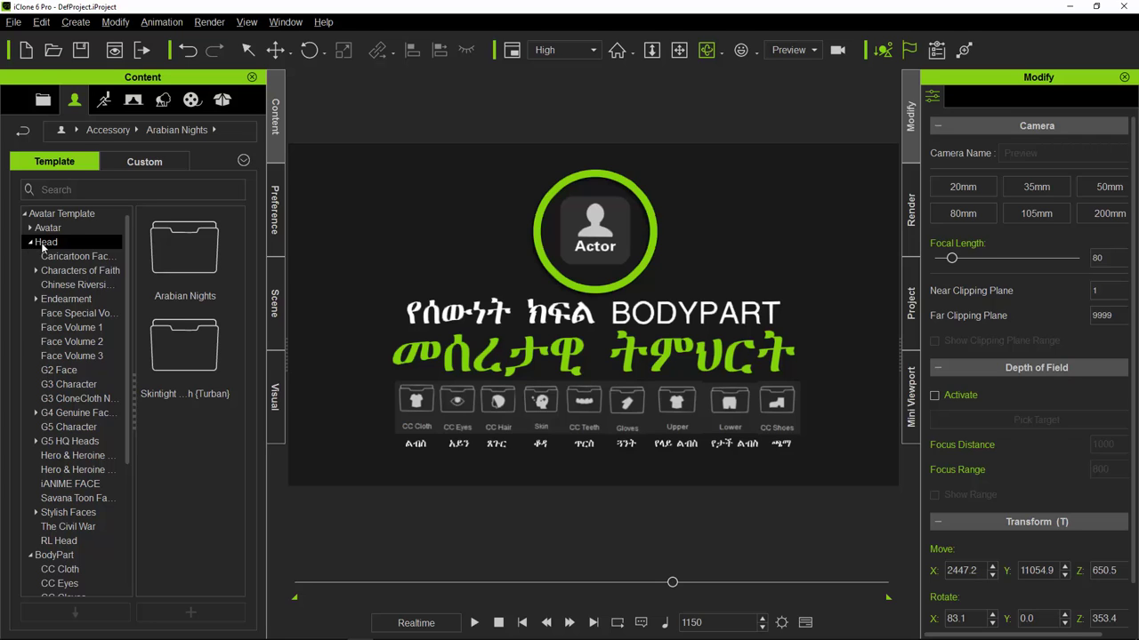
Add the Christian avatar from the 00_CC Character templates to the scene and frame it.
left_click(30, 229)
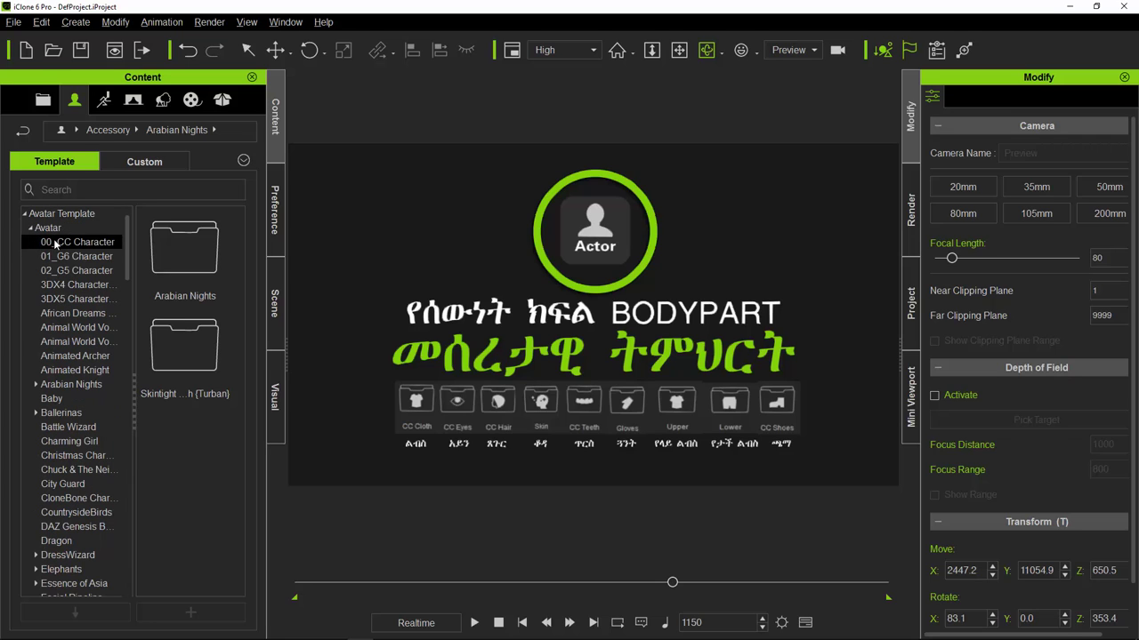
left_click(71, 241)
left_click_drag(185, 249, 548, 316)
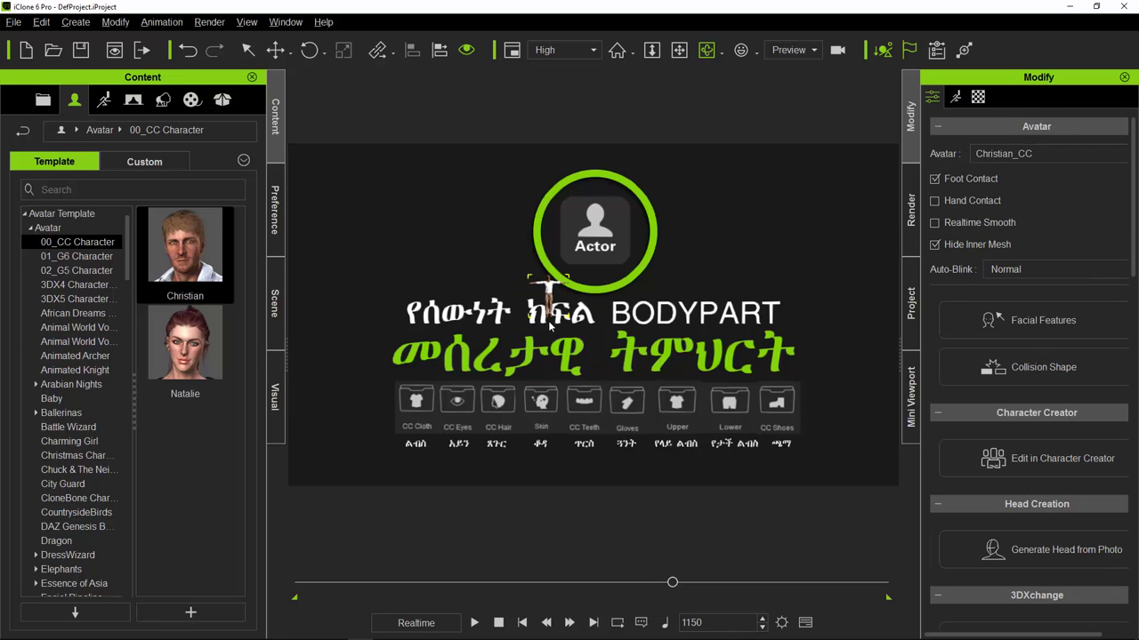
key("z")
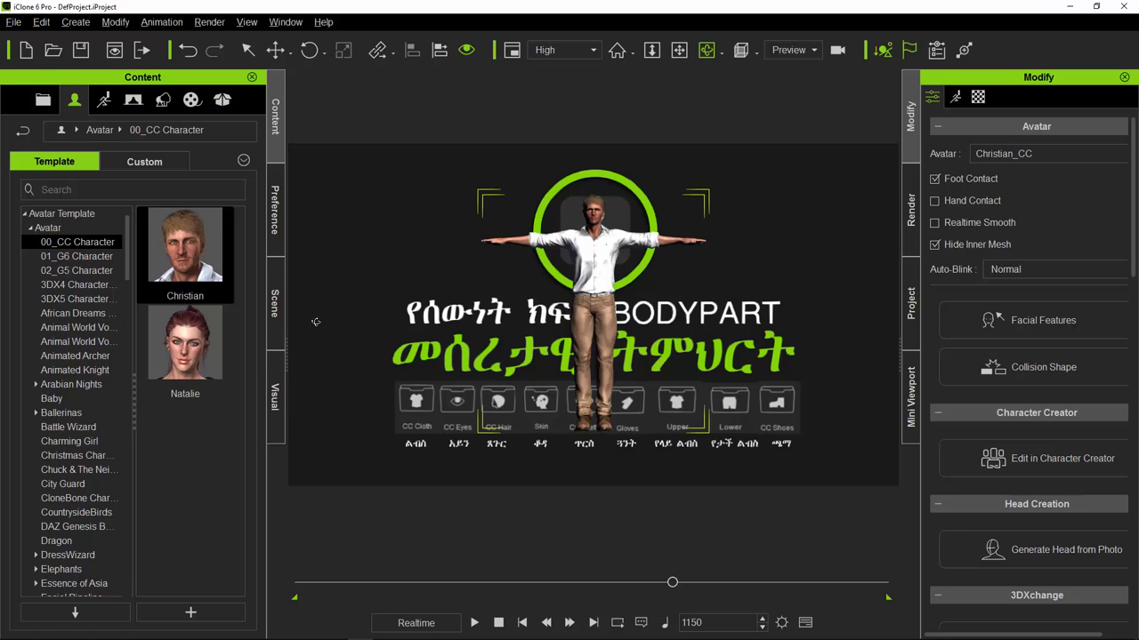
left_click(678, 50)
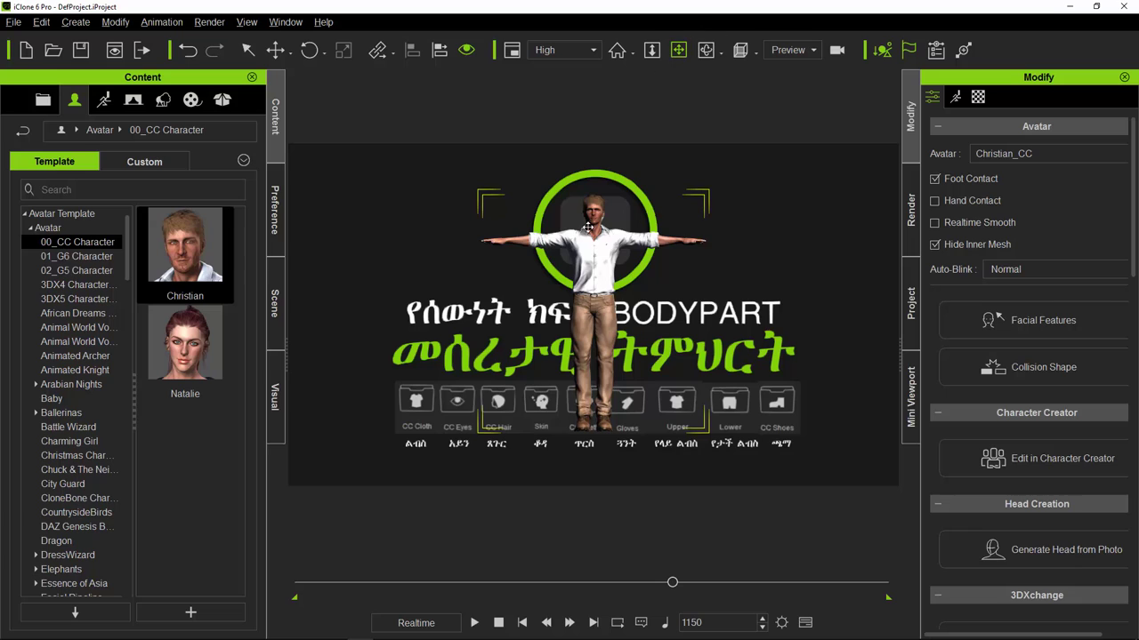
left_click_drag(587, 233, 585, 307)
scroll(585, 307, "up", 3)
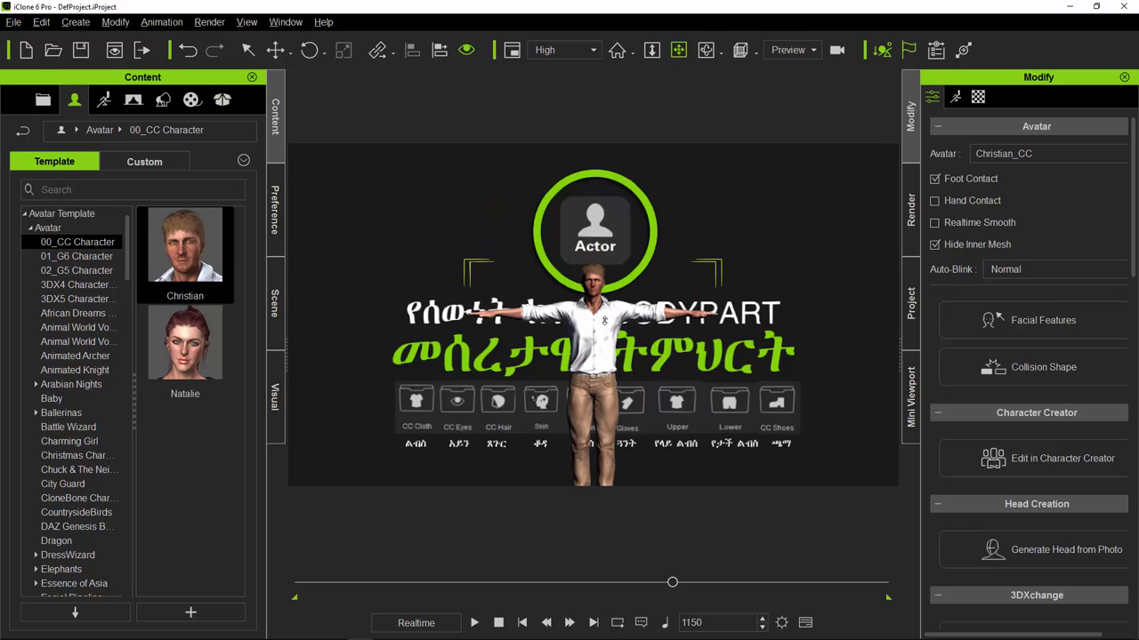
scroll(604, 320, "up", 5)
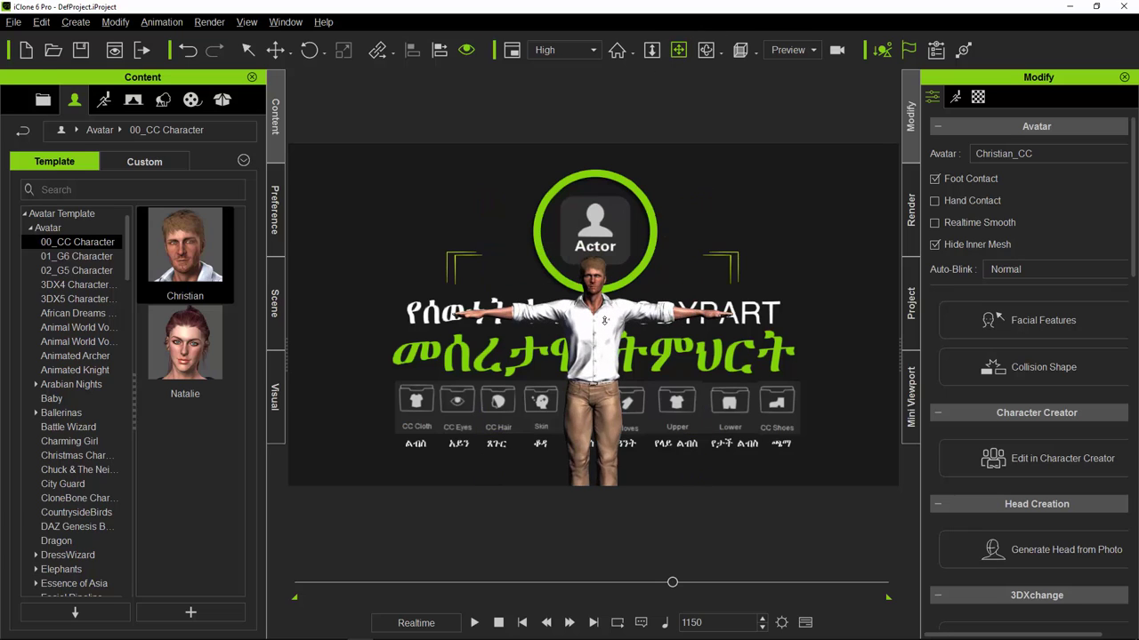
Look through the CC Cloth body-part templates and view the avatar's outfit from different angles.
left_click(29, 228)
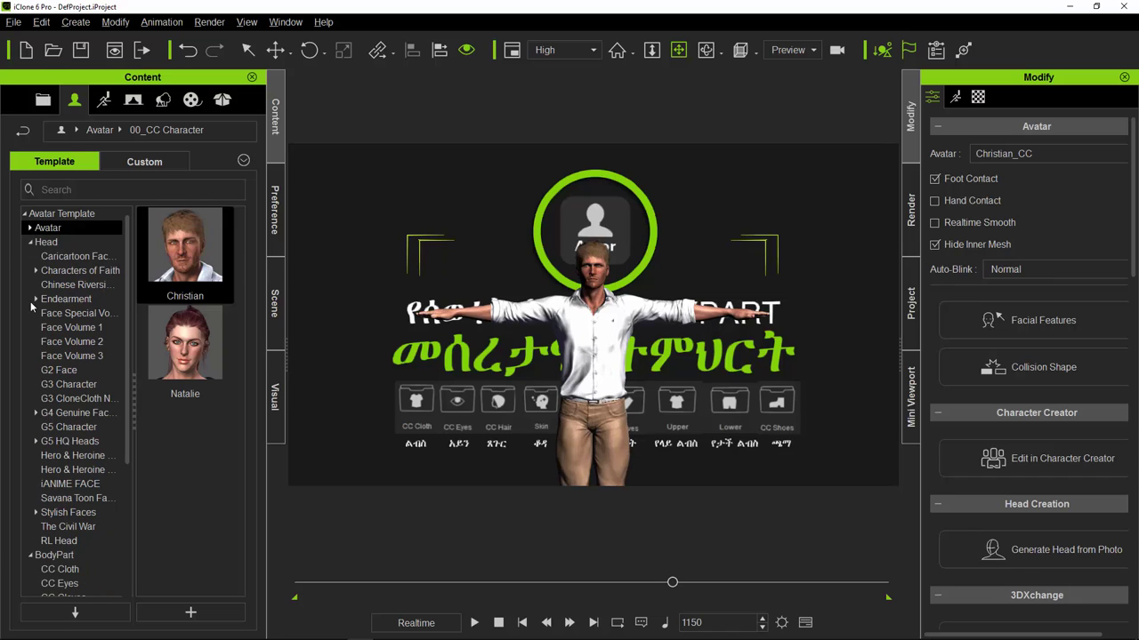
left_click(30, 242)
left_click(59, 271)
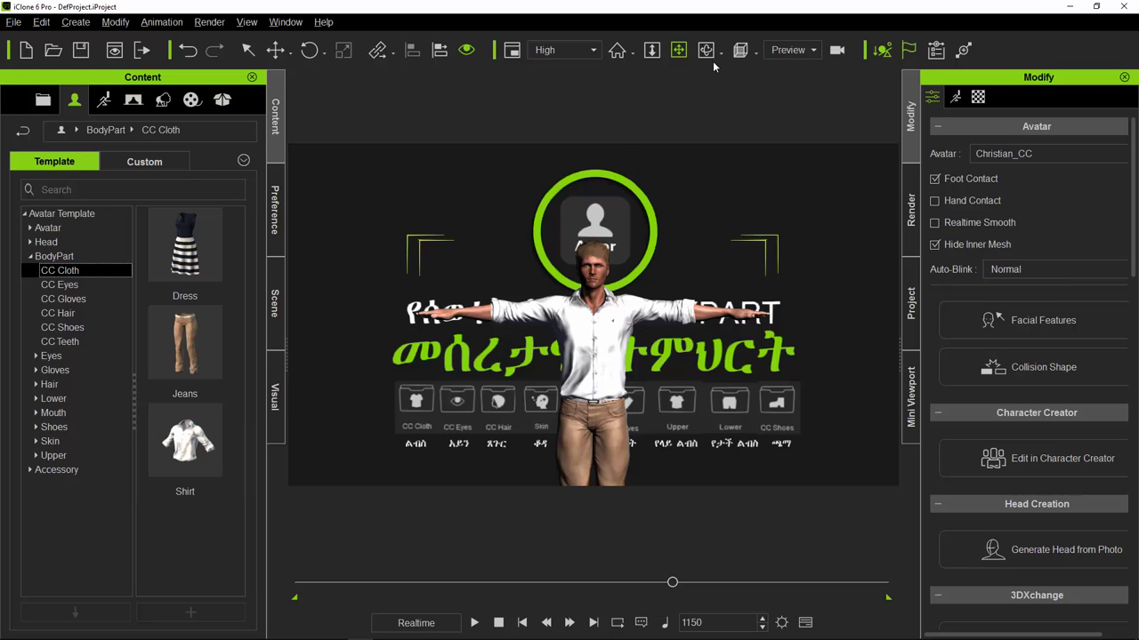
right_click_drag(655, 426, 425, 439)
right_click_drag(504, 442, 659, 435)
Replace the avatar's eyes with the Brown Eye template from CC Eyes.
left_click(68, 284)
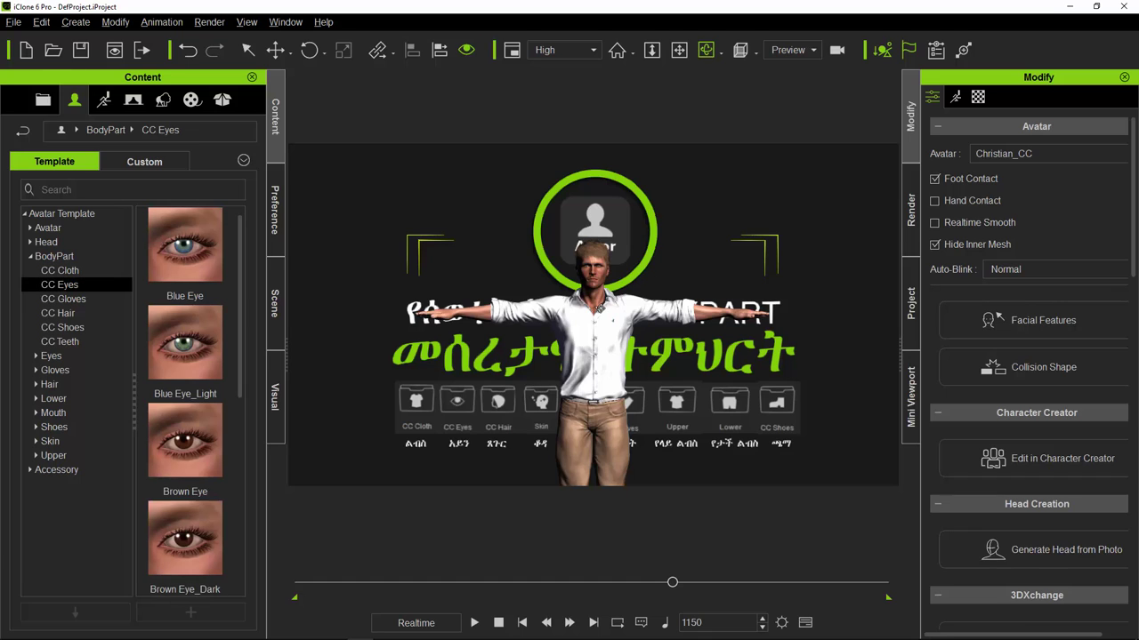
key("f")
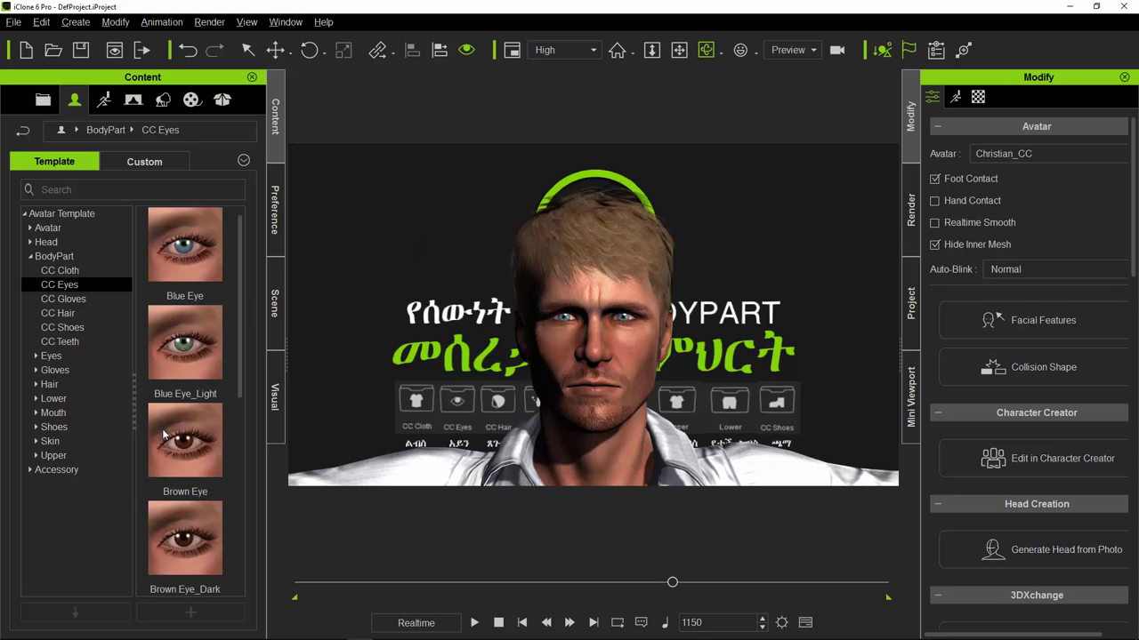
left_click_drag(185, 440, 605, 341)
left_click(525, 373)
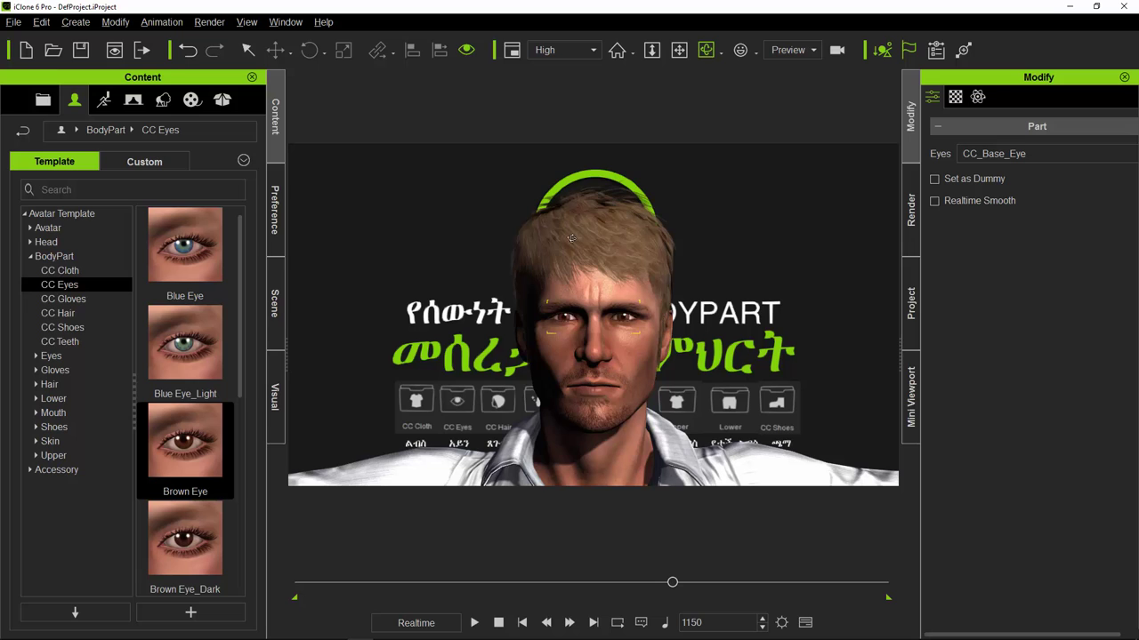
Apply the High Ponytail hairstyle from CC Hair to the avatar and inspect it from several angles.
left_click(679, 49)
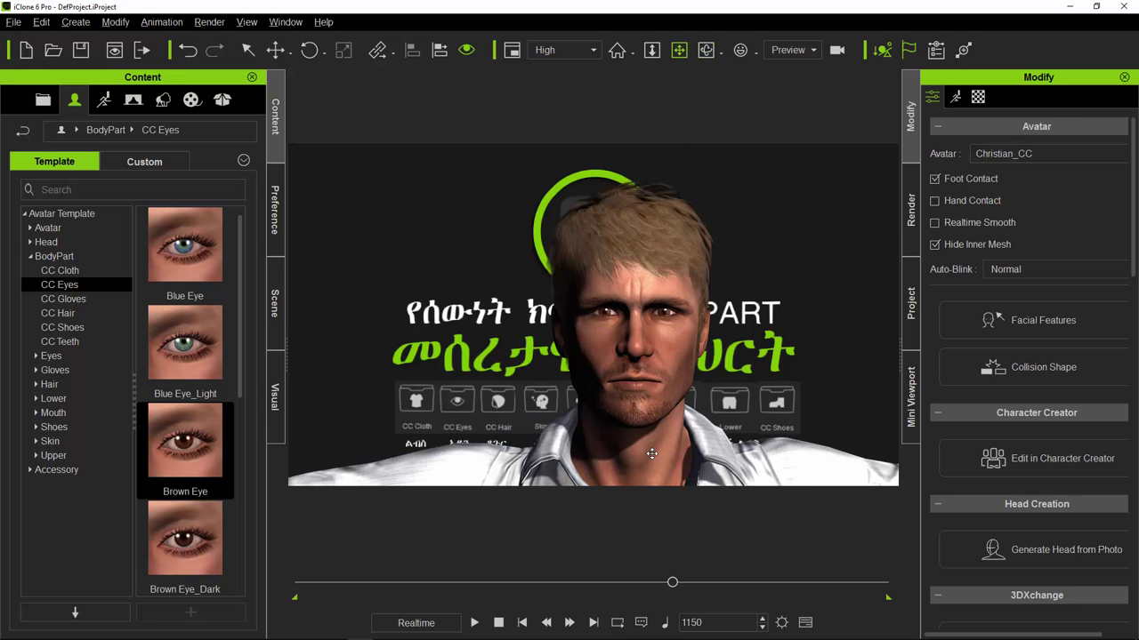
left_click(63, 313)
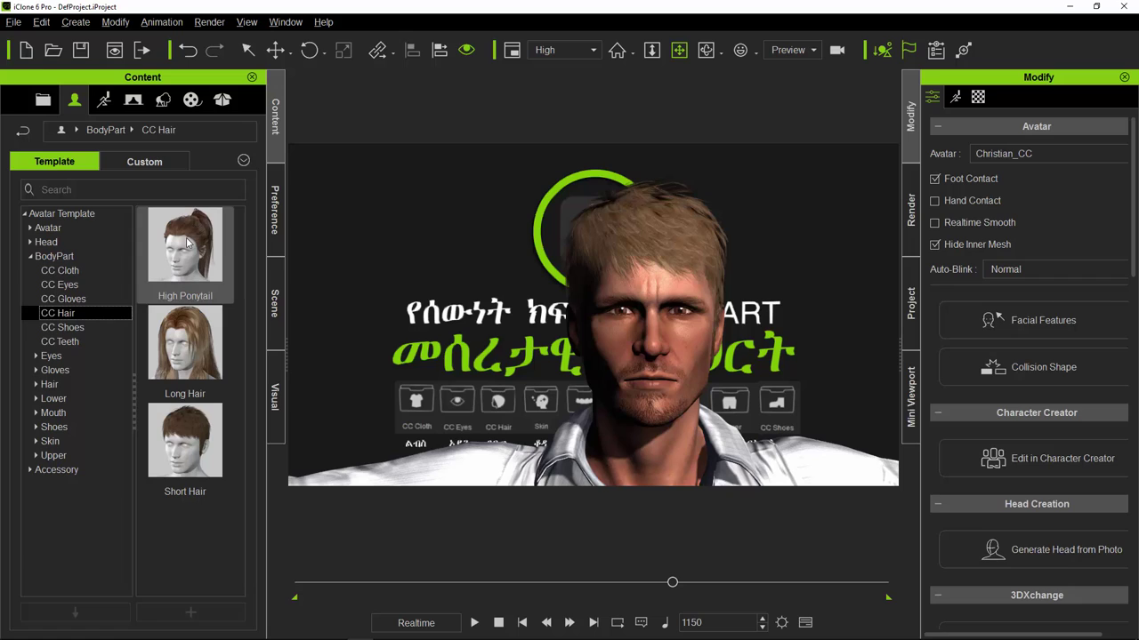
left_click_drag(633, 283, 630, 290)
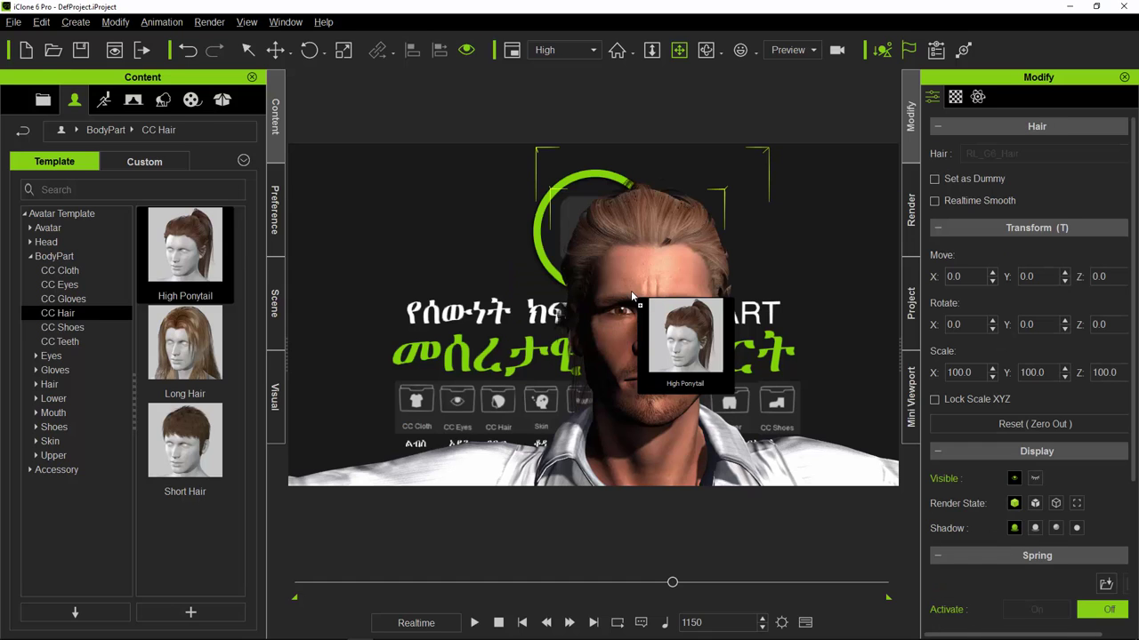
key("e")
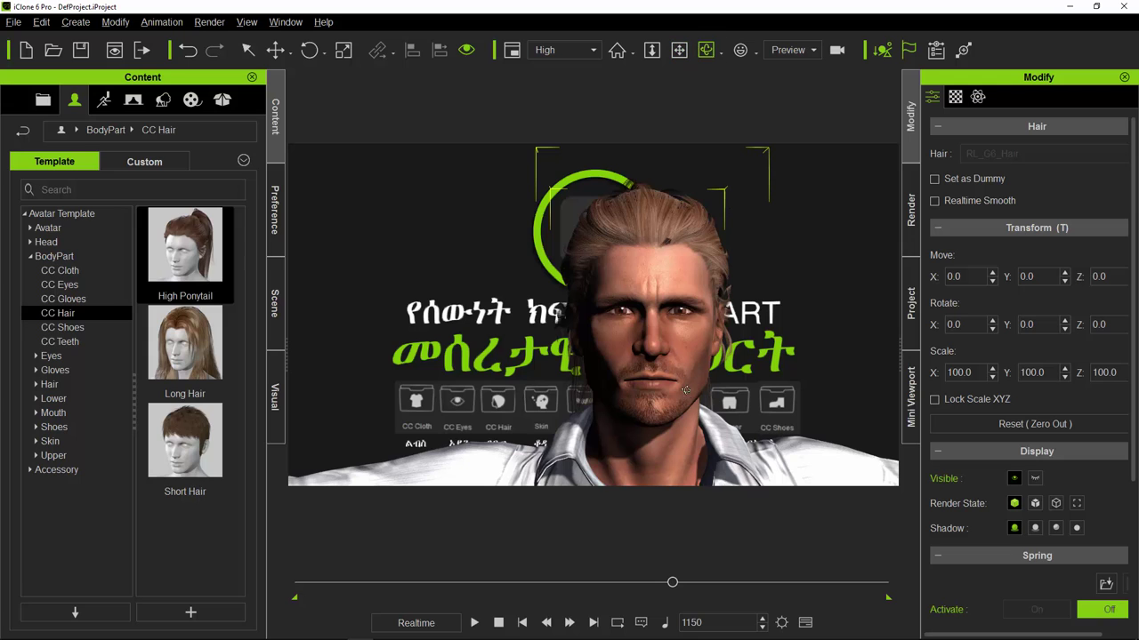
left_click_drag(665, 393, 605, 387)
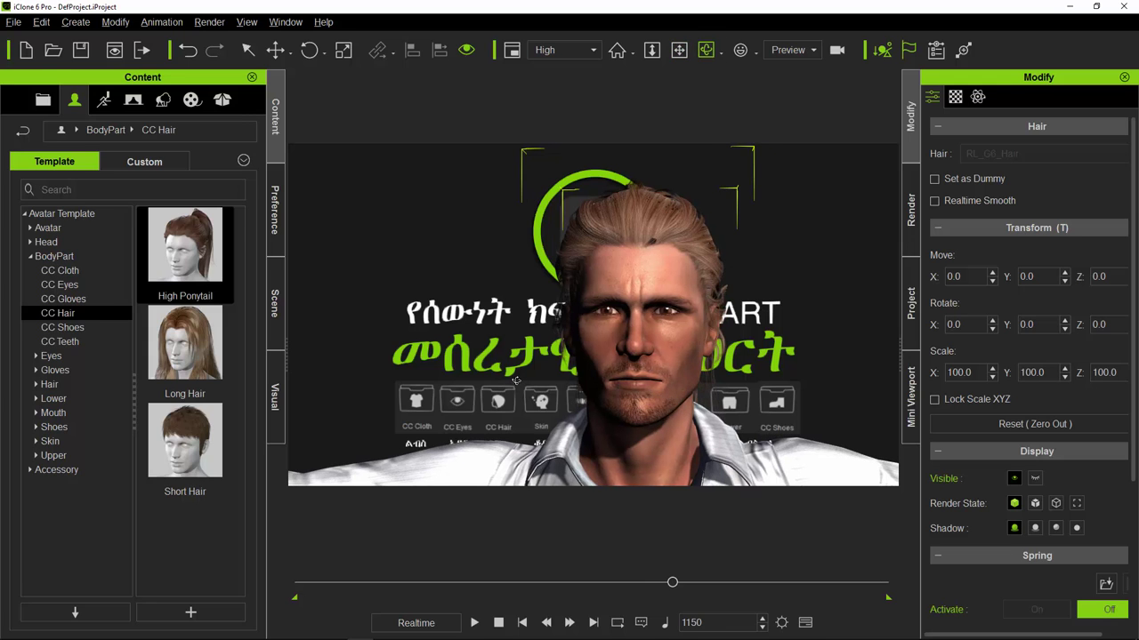
left_click_drag(516, 380, 700, 370)
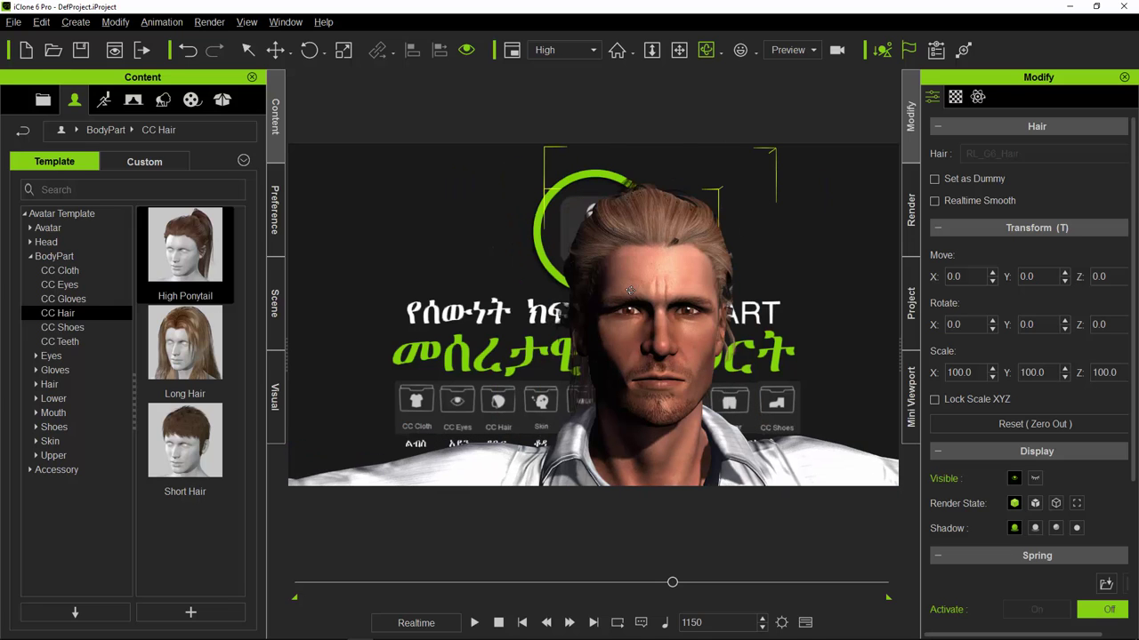
Replace the avatar's teeth with the Dirty Teeth template from CC Teeth.
scroll(628, 291, "down", 3)
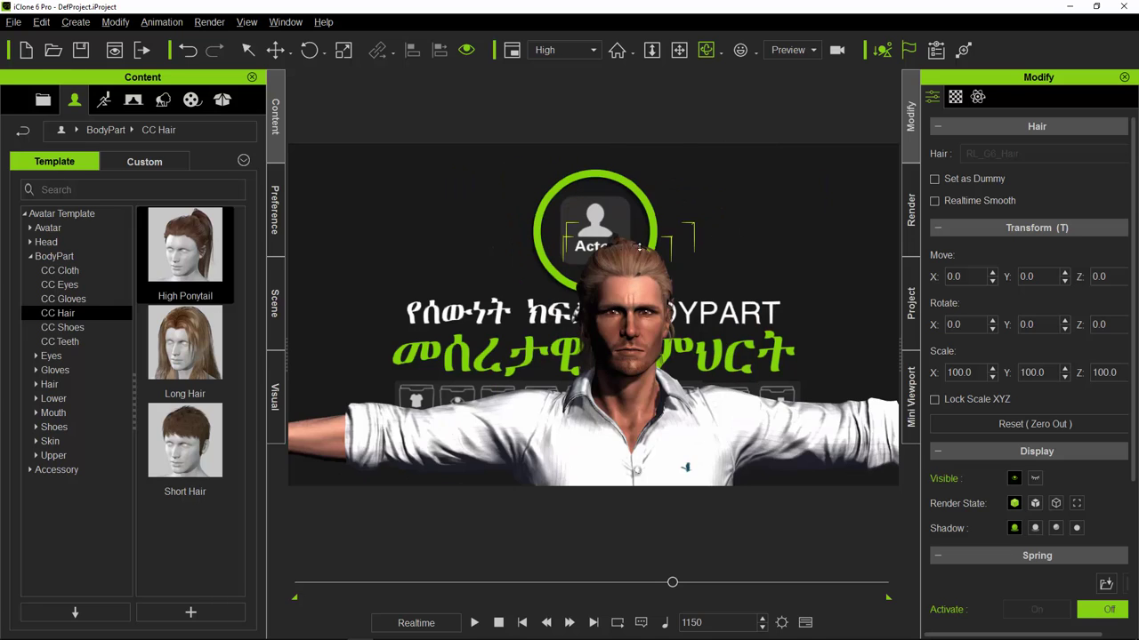
left_click(678, 50)
left_click_drag(738, 440, 507, 476)
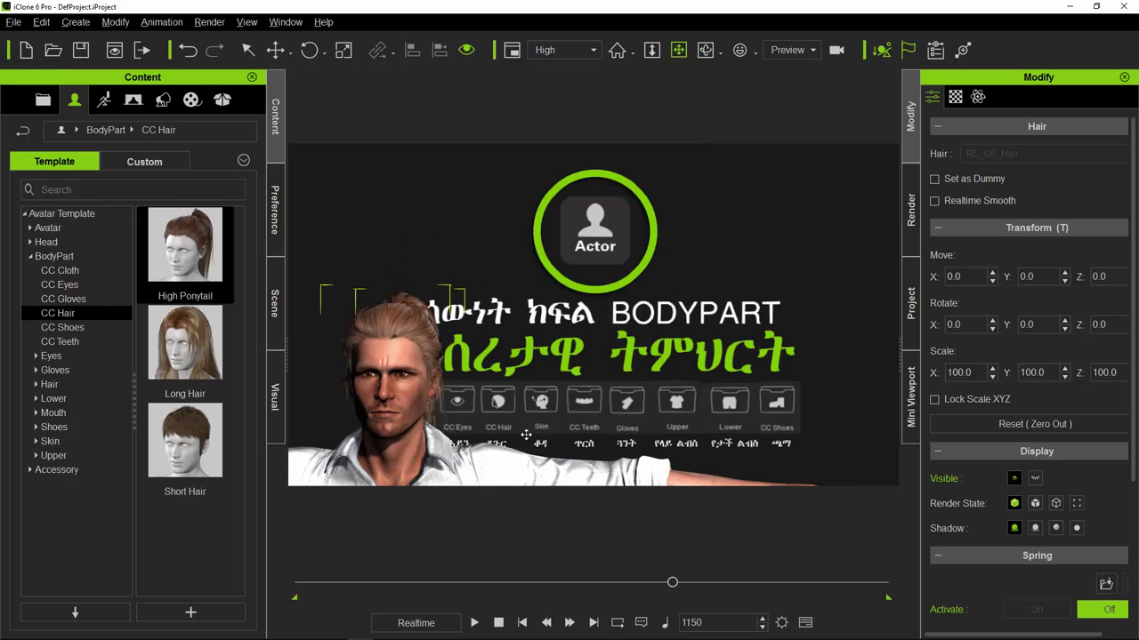
left_click_drag(527, 434, 594, 431)
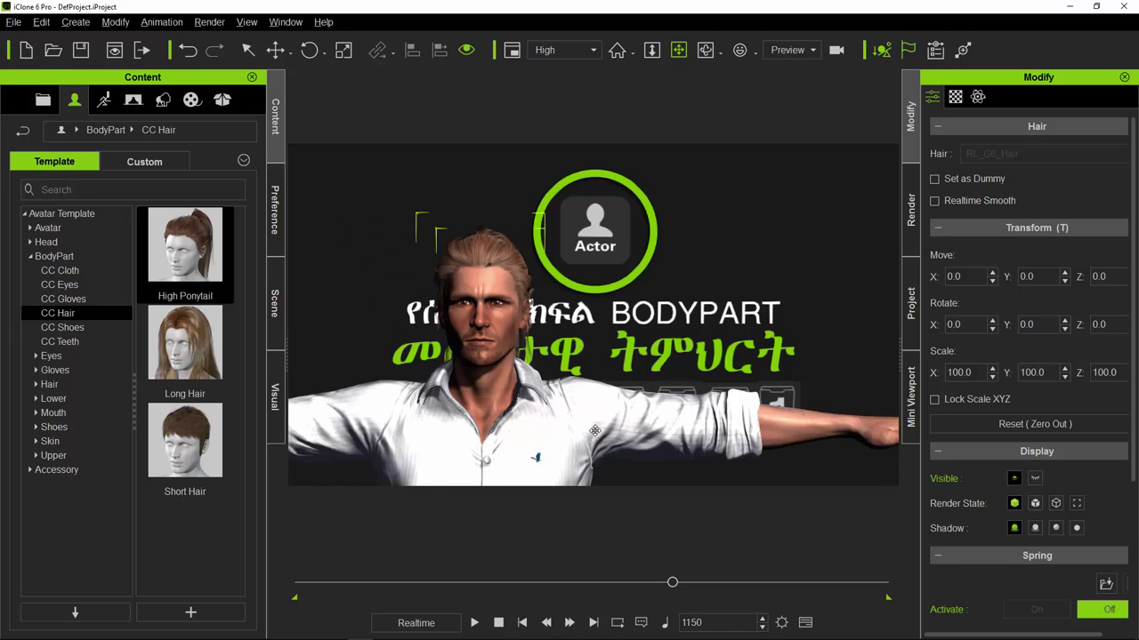
left_click(92, 342)
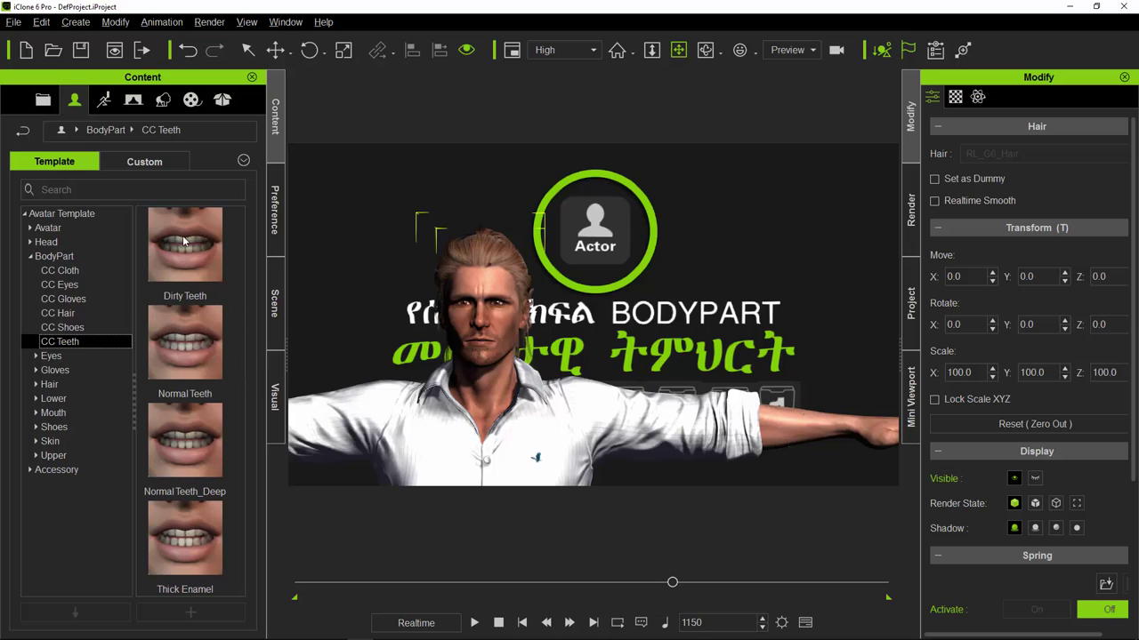
left_click_drag(182, 234, 489, 354)
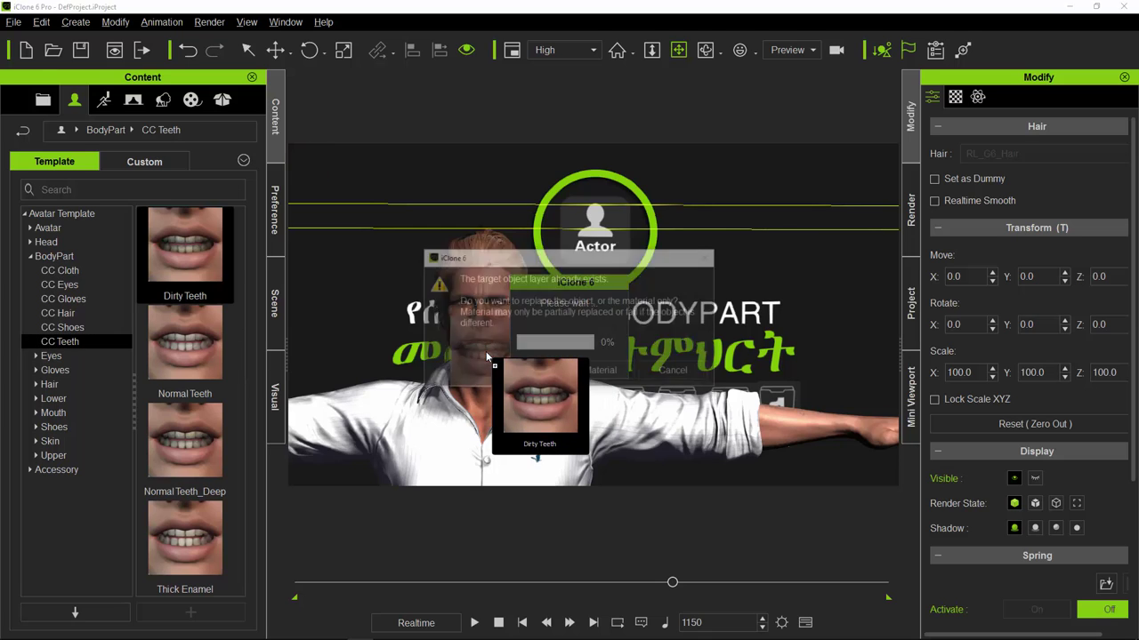
left_click(525, 374)
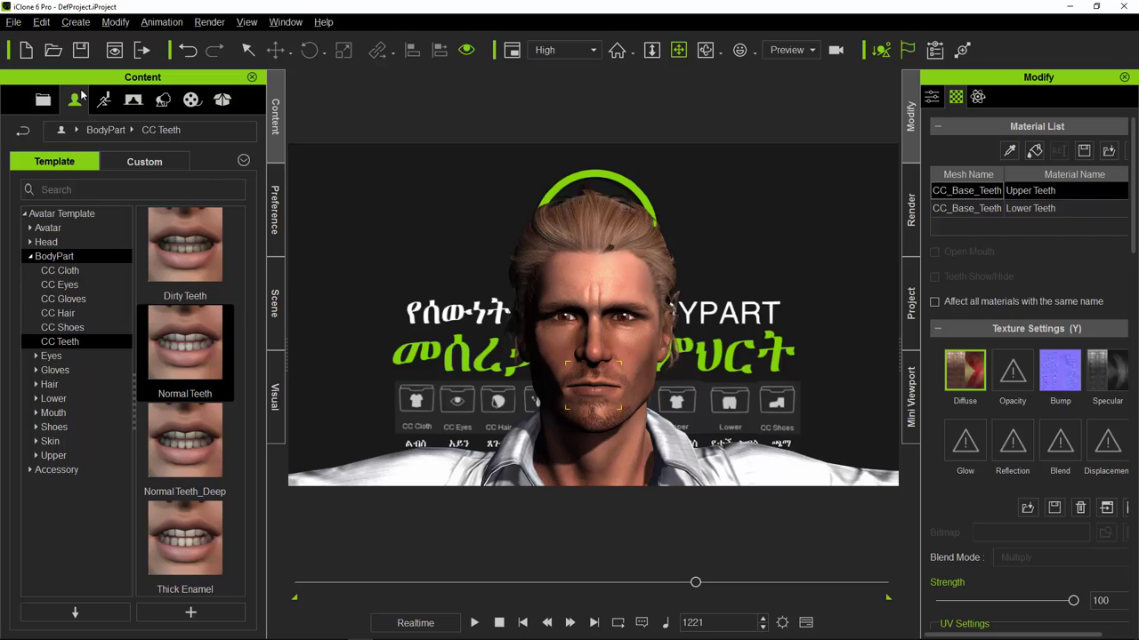
View the 02 Scene project templates, return to the actor templates and collapse the BodyPart category.
left_click(31, 256)
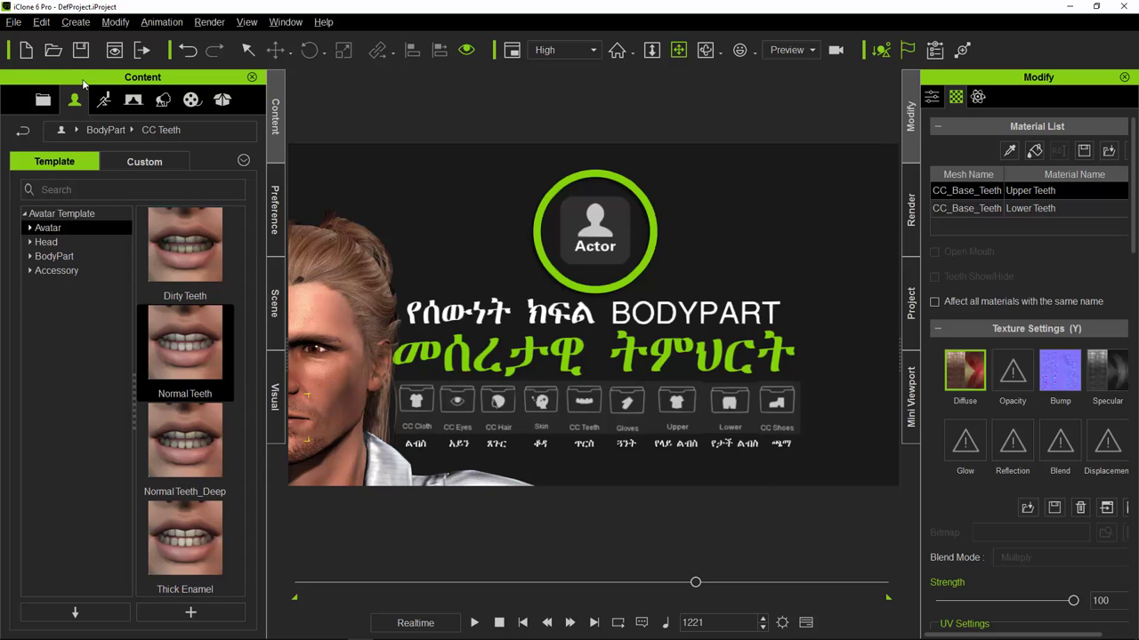
left_click(41, 100)
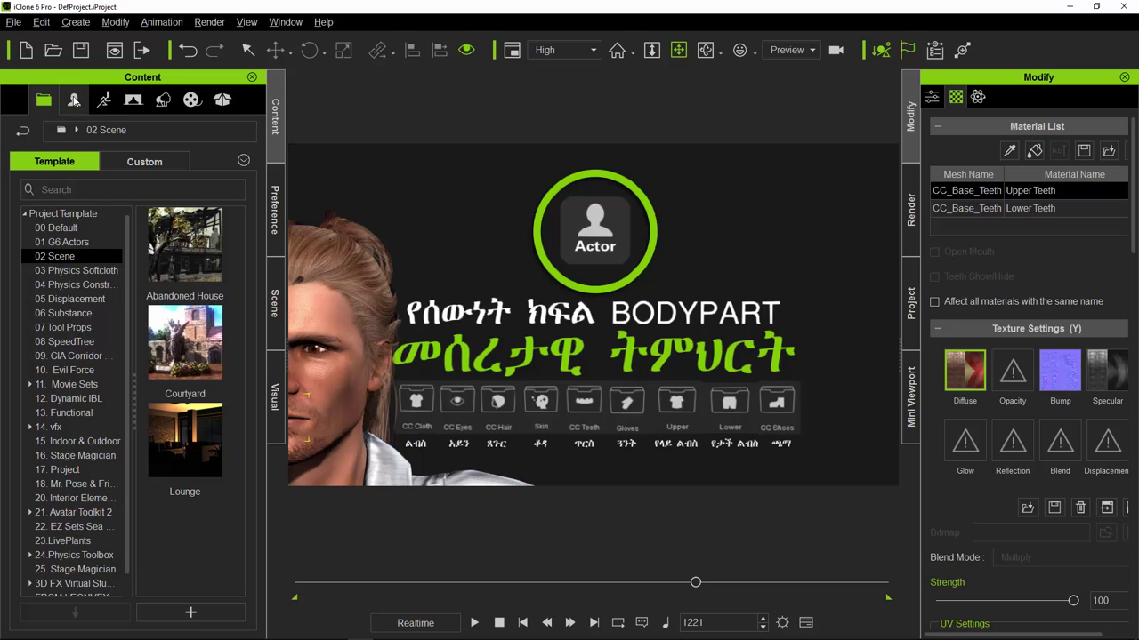
left_click(75, 100)
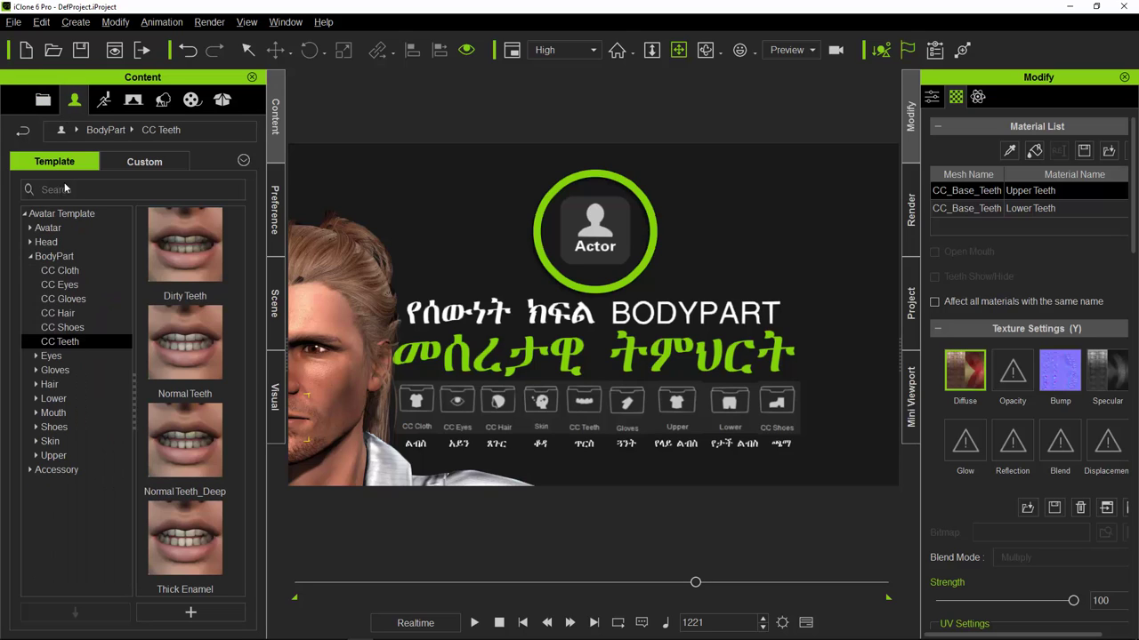
left_click(29, 258)
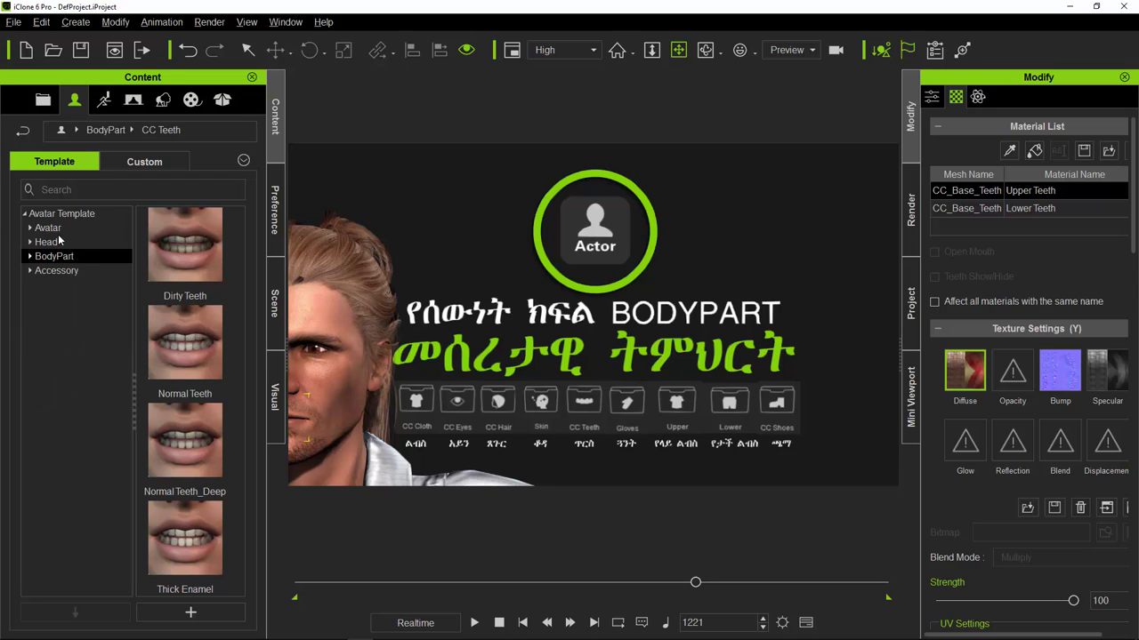
Browse the Avatar template folders, including Animated Archer and Animal World Vol. 5 - Fierce Animals, and collapse the category again.
left_click(48, 228)
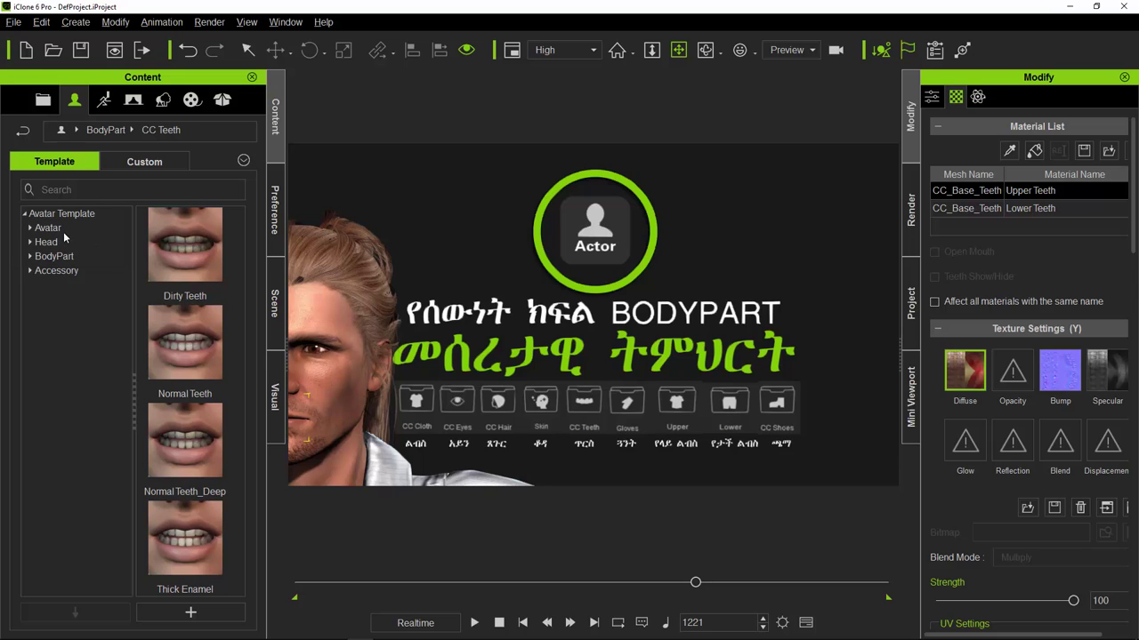
left_click(64, 242)
left_click(56, 228)
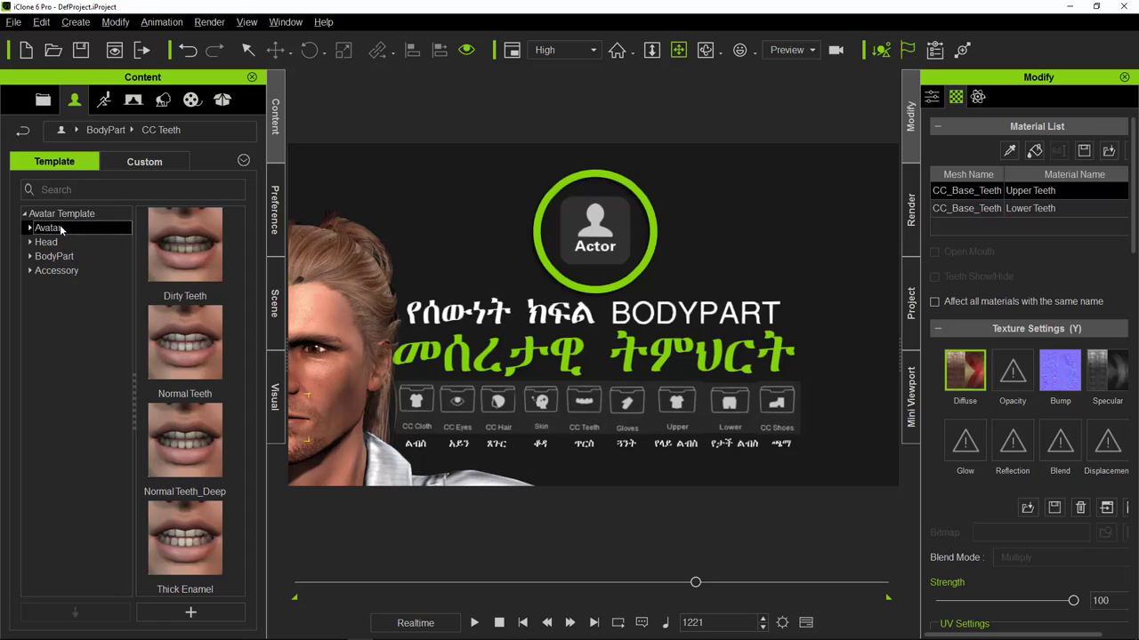
left_click(30, 227)
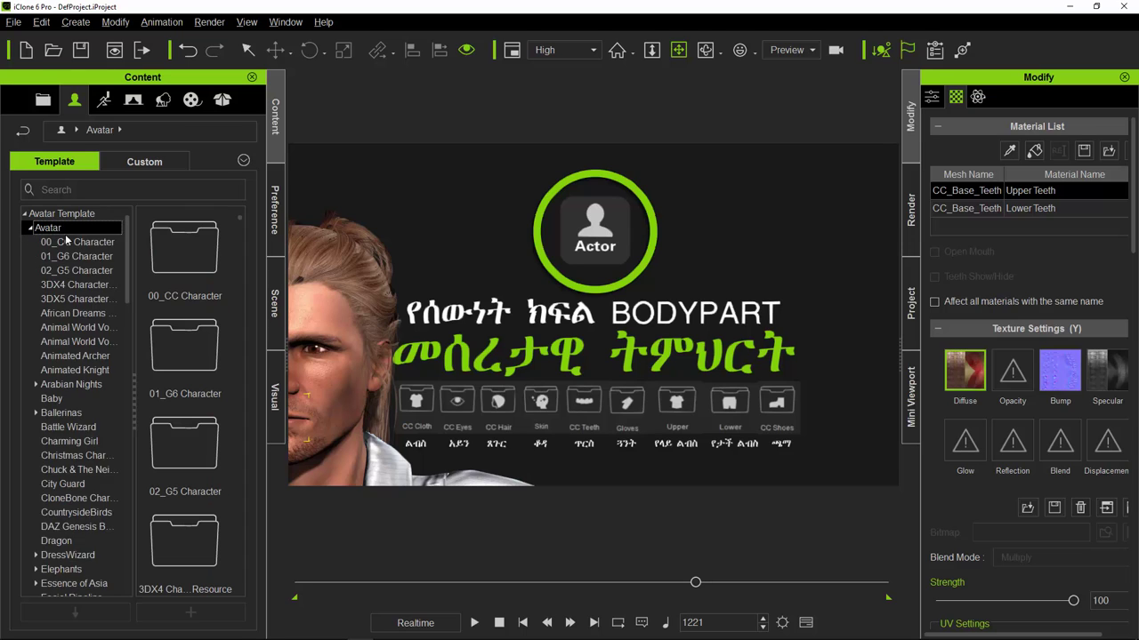
left_click(29, 227)
left_click(29, 228)
left_click(75, 285)
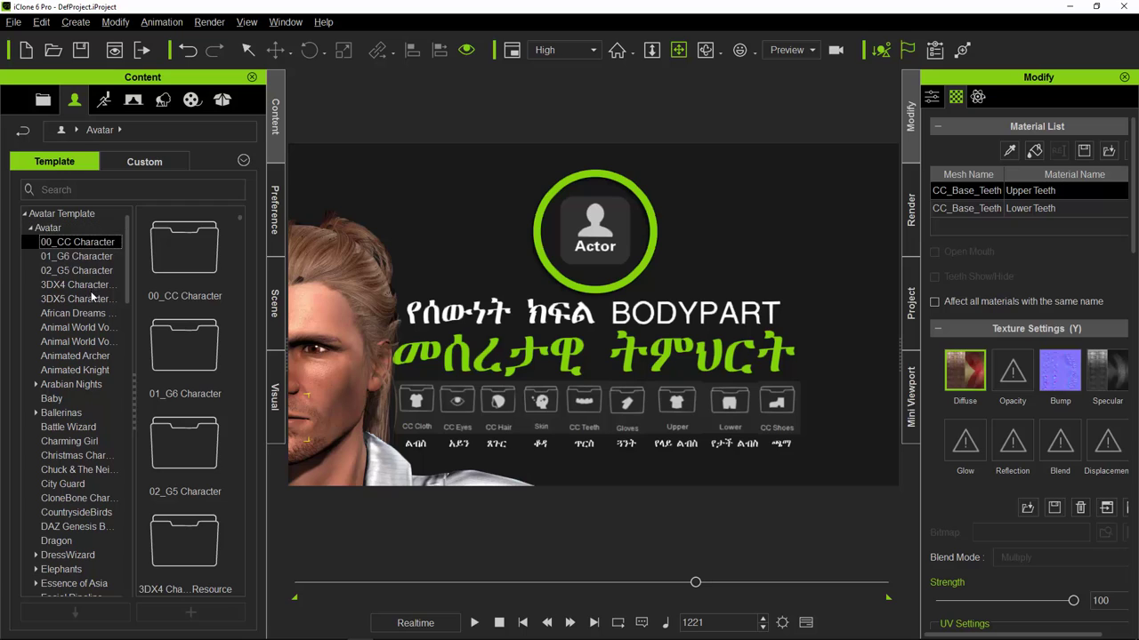
left_click(74, 344)
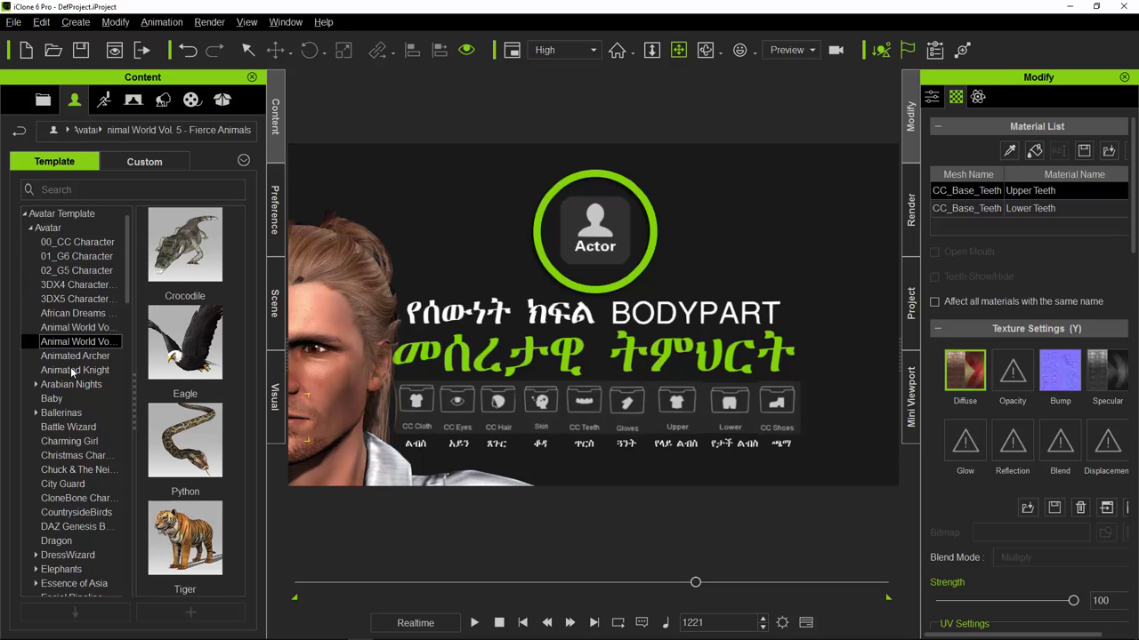
left_click(70, 366)
left_click(86, 355)
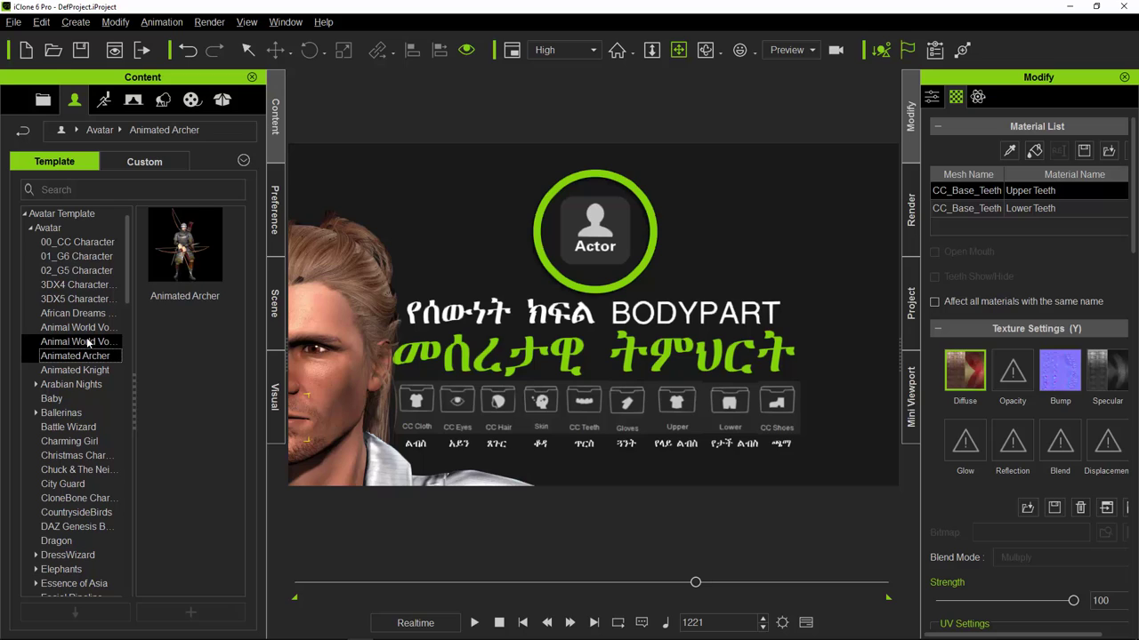
left_click(87, 344)
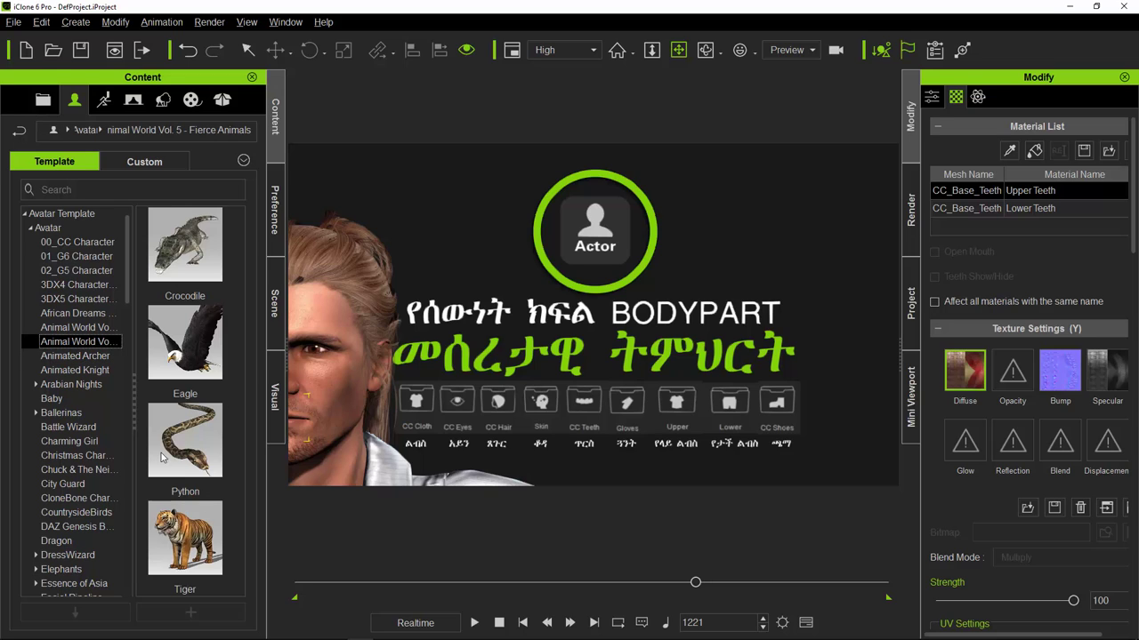
left_click(30, 229)
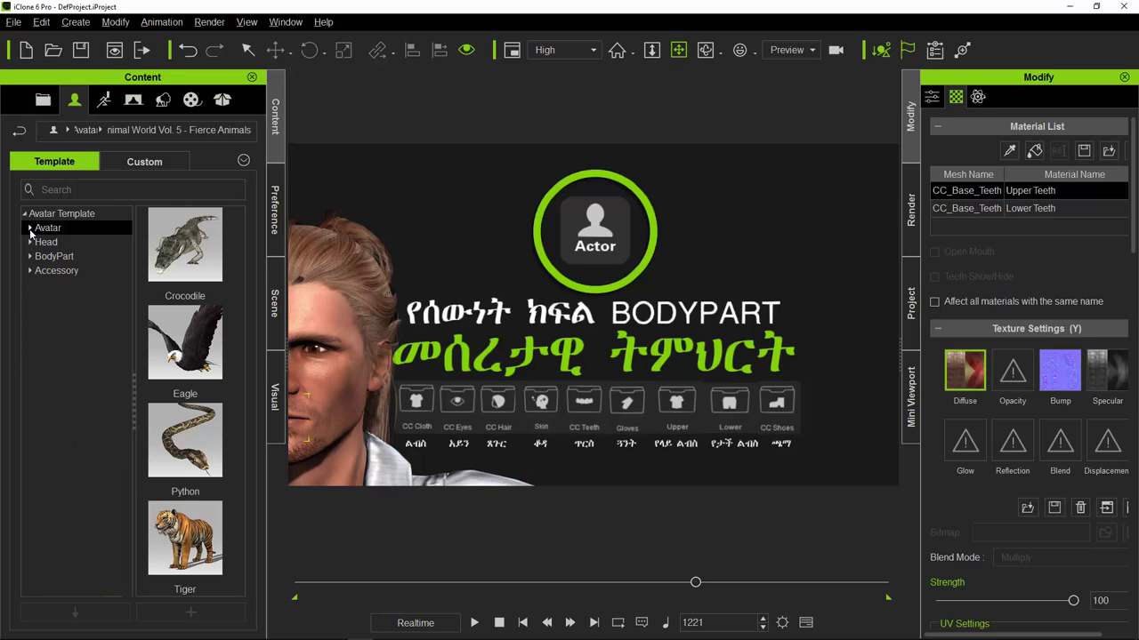
Browse the Head template folders, including Caricartoon Faces, G3 CloneCloth New Look, G5 Character and Hero & Heroine Face vol. 1 and 2, and collapse the category.
left_click(31, 243)
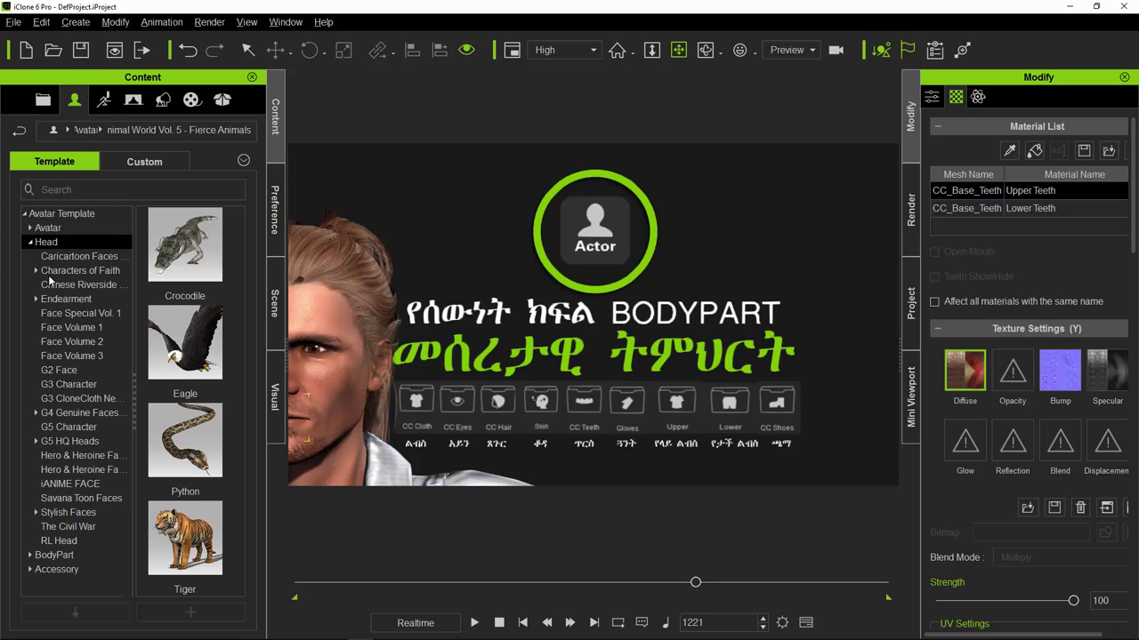
left_click(62, 258)
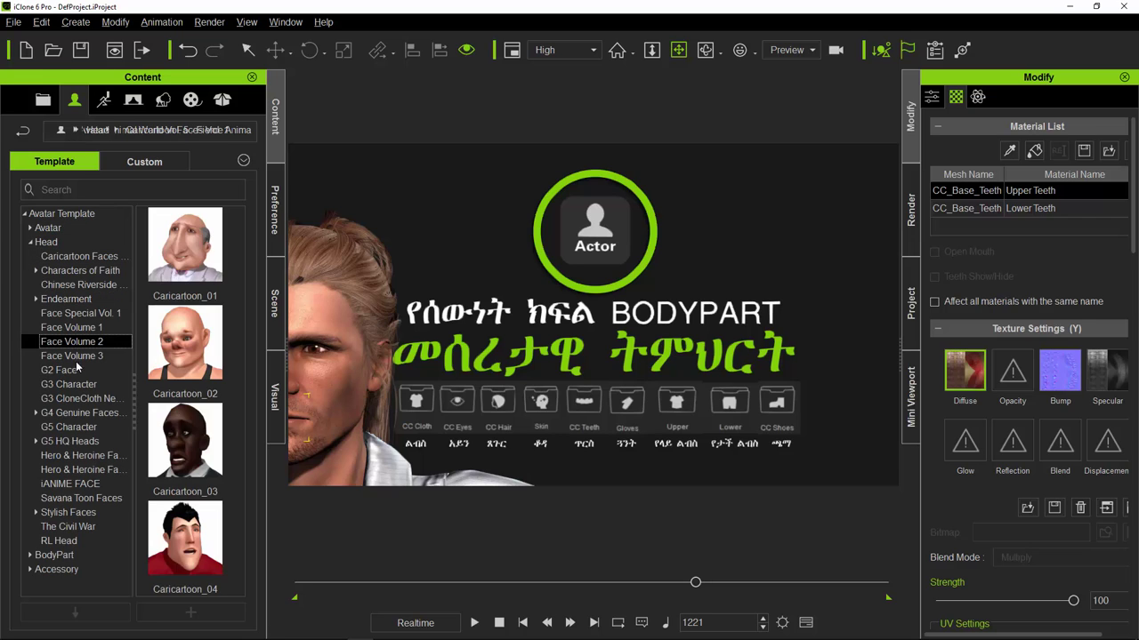
left_click(76, 399)
left_click(74, 428)
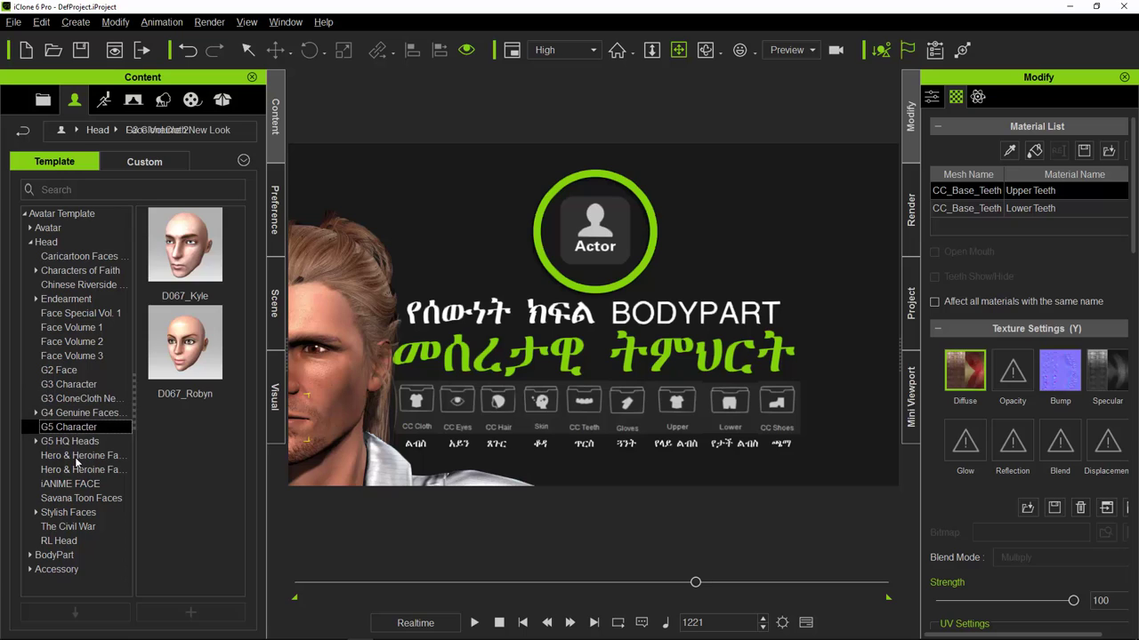
left_click(79, 456)
left_click(78, 470)
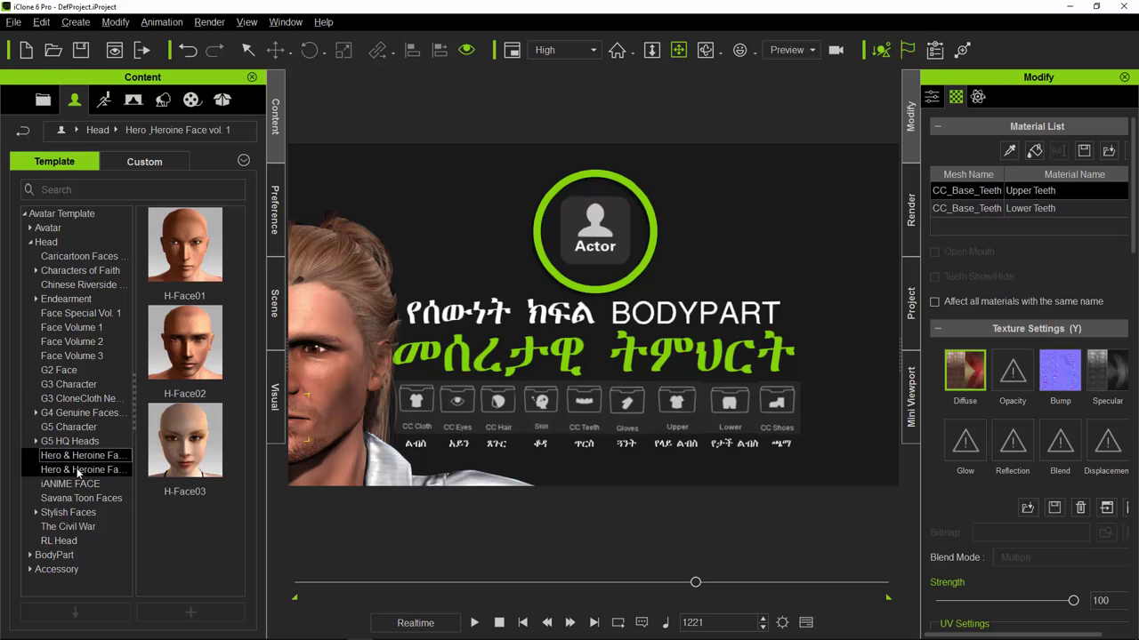
left_click(32, 242)
Select the Head category, list the BodyPart template folders and collapse the BodyPart category again.
left_click_drag(187, 315, 337, 367)
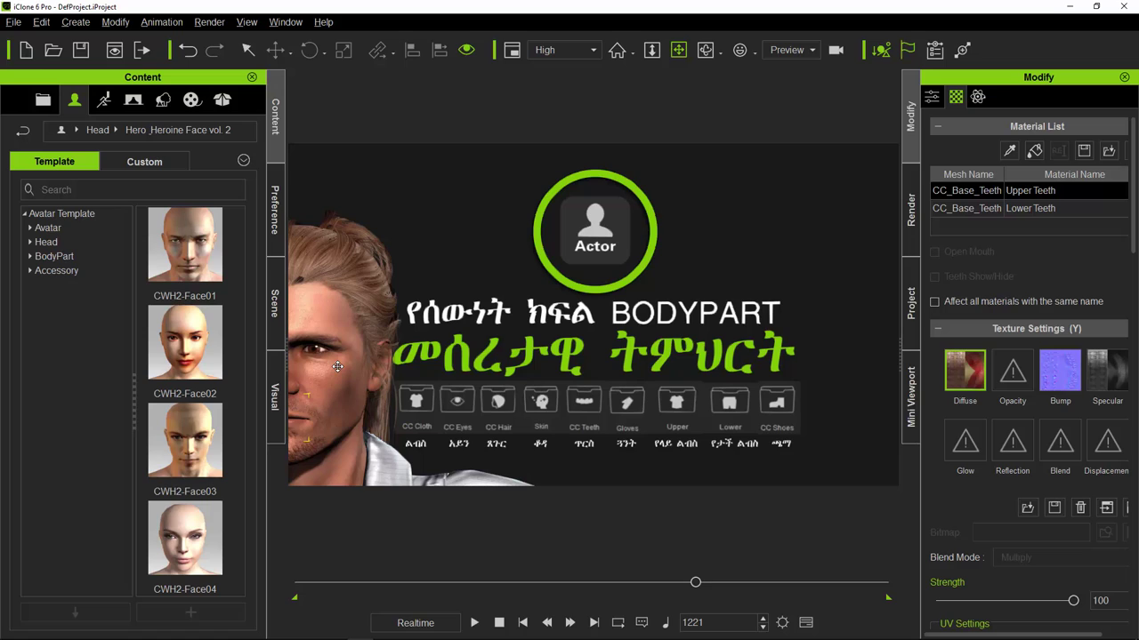
left_click_drag(338, 367, 339, 365)
left_click(46, 242)
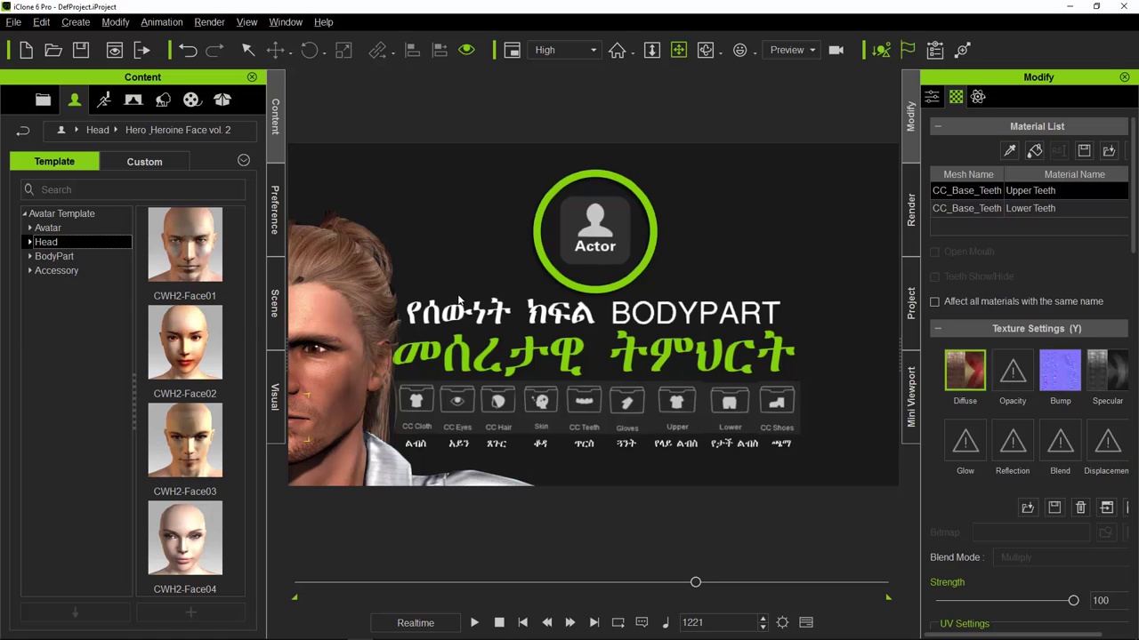
left_click(55, 260)
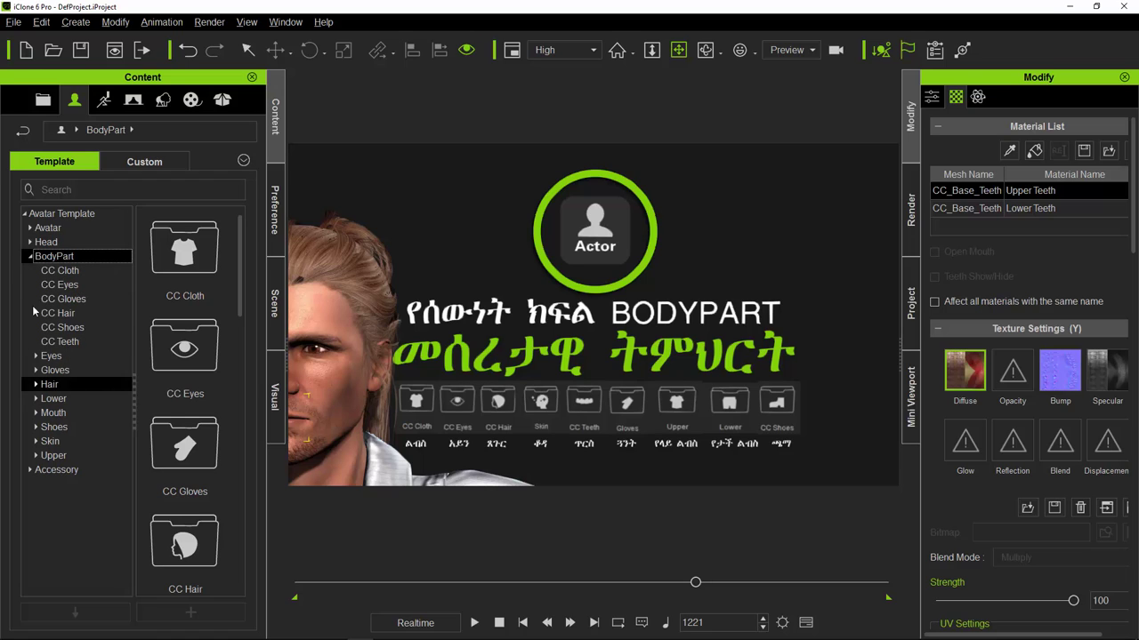
left_click(31, 257)
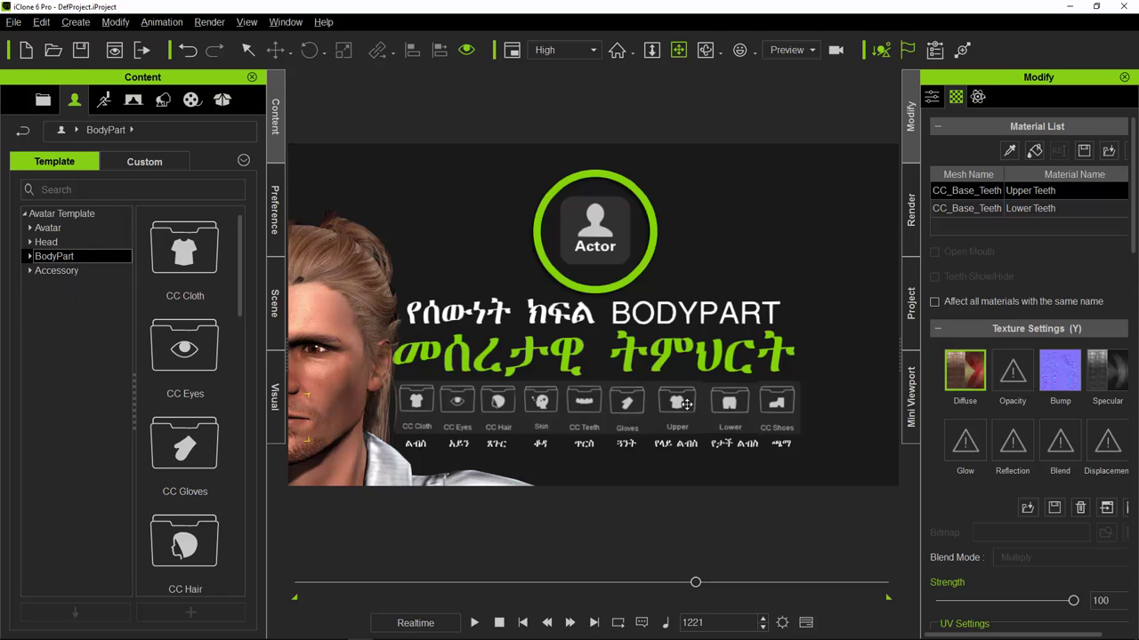
Reframe the viewport from the avatar's face to show his whole upper body from the front.
left_click_drag(433, 383, 541, 331)
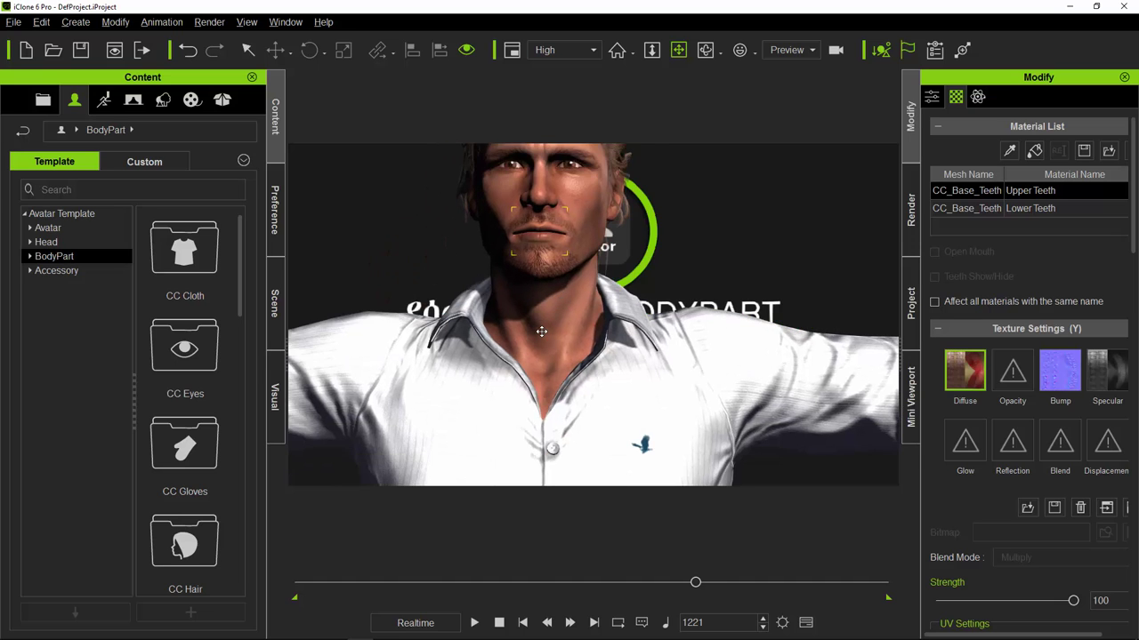
scroll(541, 331, "up", 2)
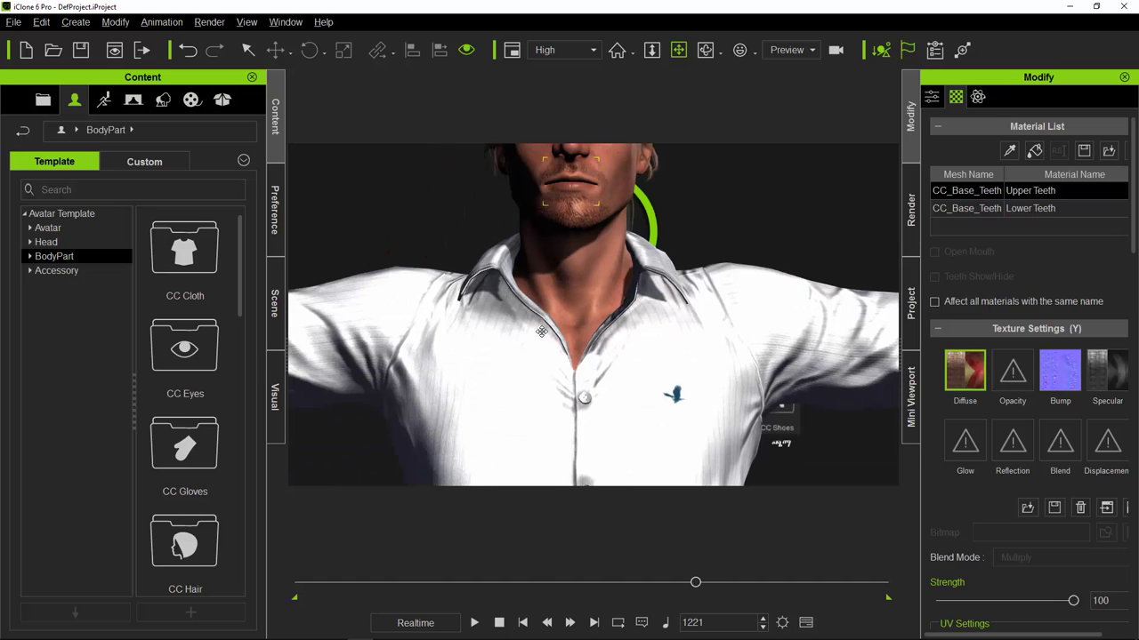
scroll(586, 294, "down", 2)
scroll(587, 353, "down", 2)
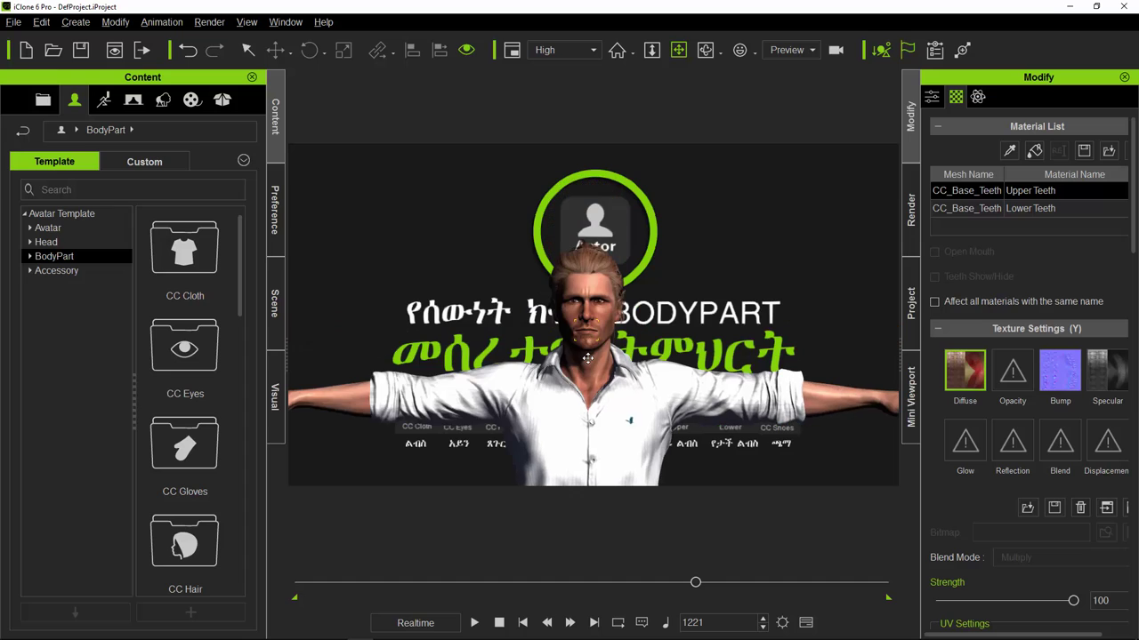